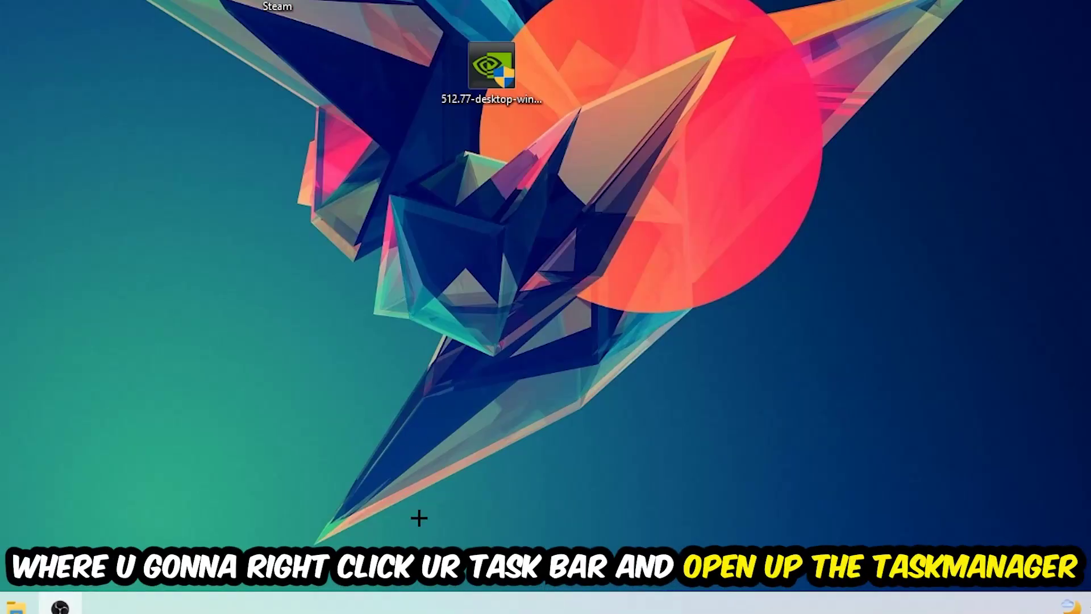
Open Task Manager from the taskbar and sort processes by GPU usage, checking OBS Studio at the top
right_click(435, 604)
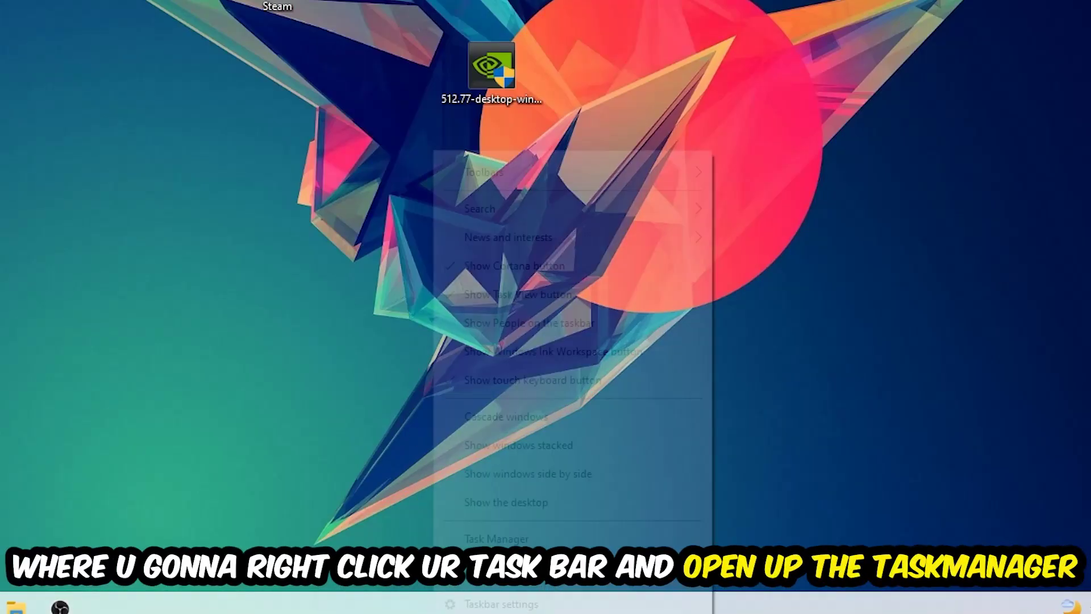
left_click(492, 539)
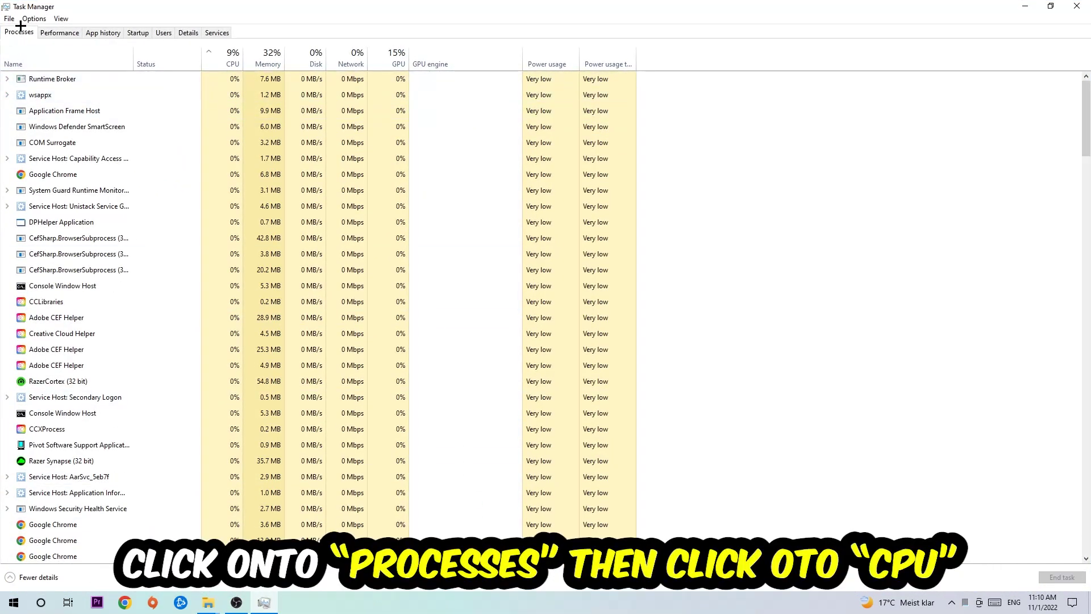
left_click(234, 59)
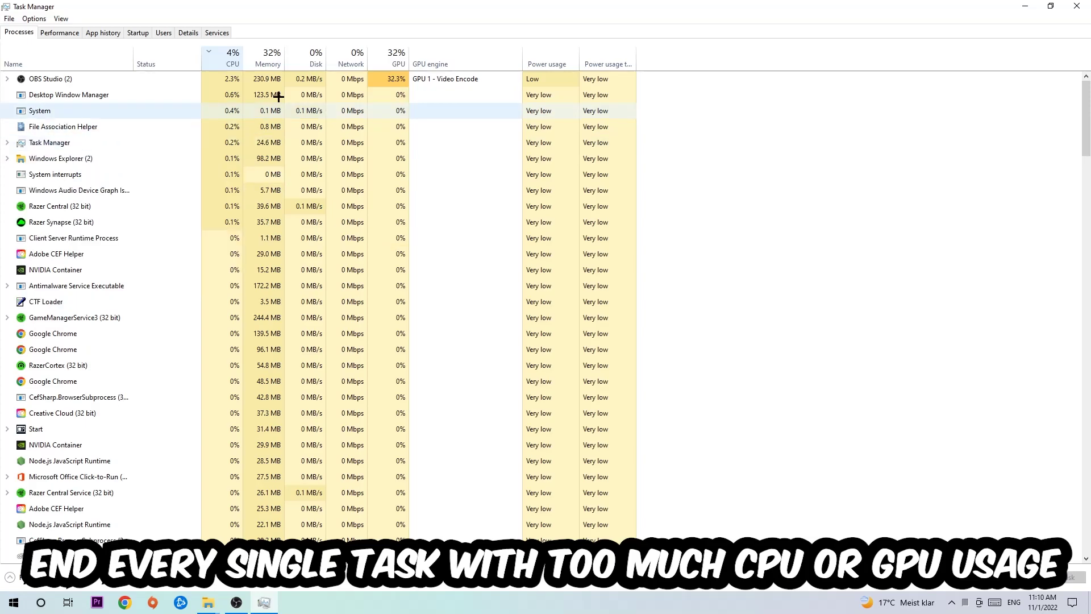
left_click(383, 58)
left_click(392, 78)
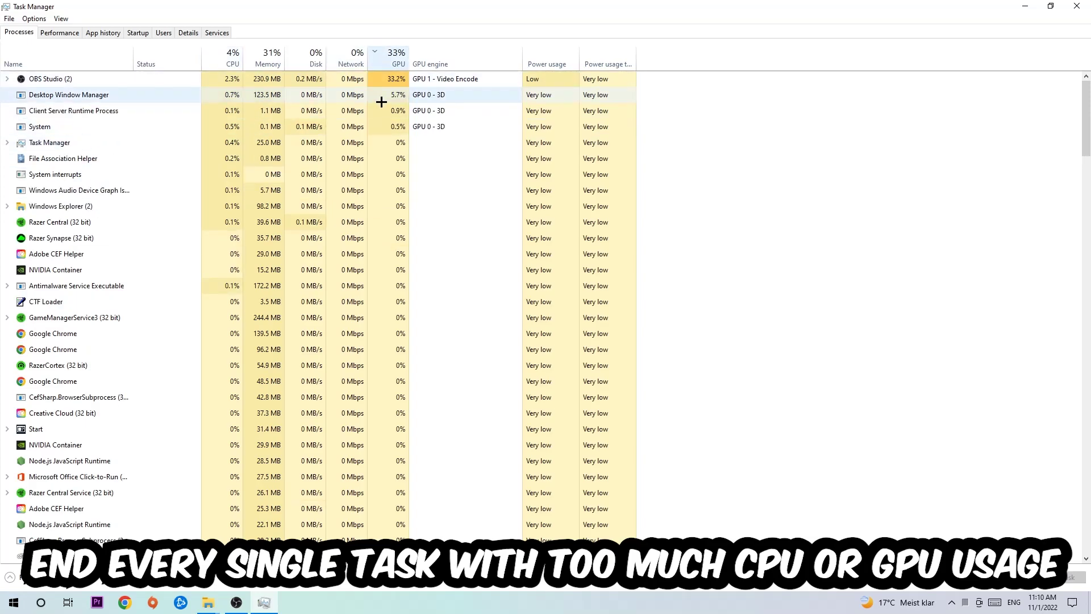
right_click(386, 83)
left_click(415, 9)
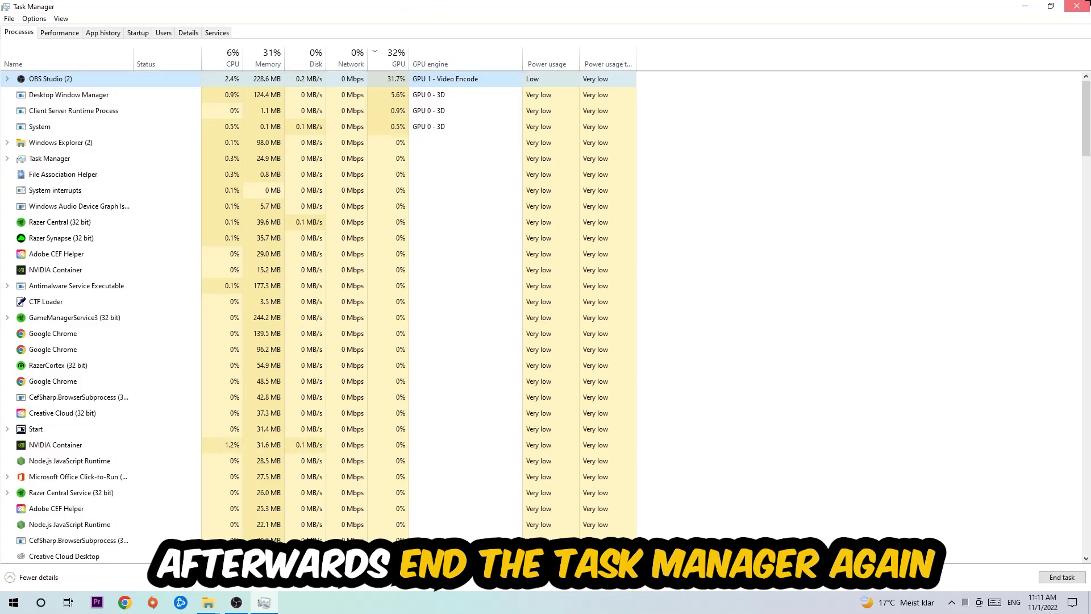
Close Task Manager and open Windows Settings from the Start menu
left_click(1073, 5)
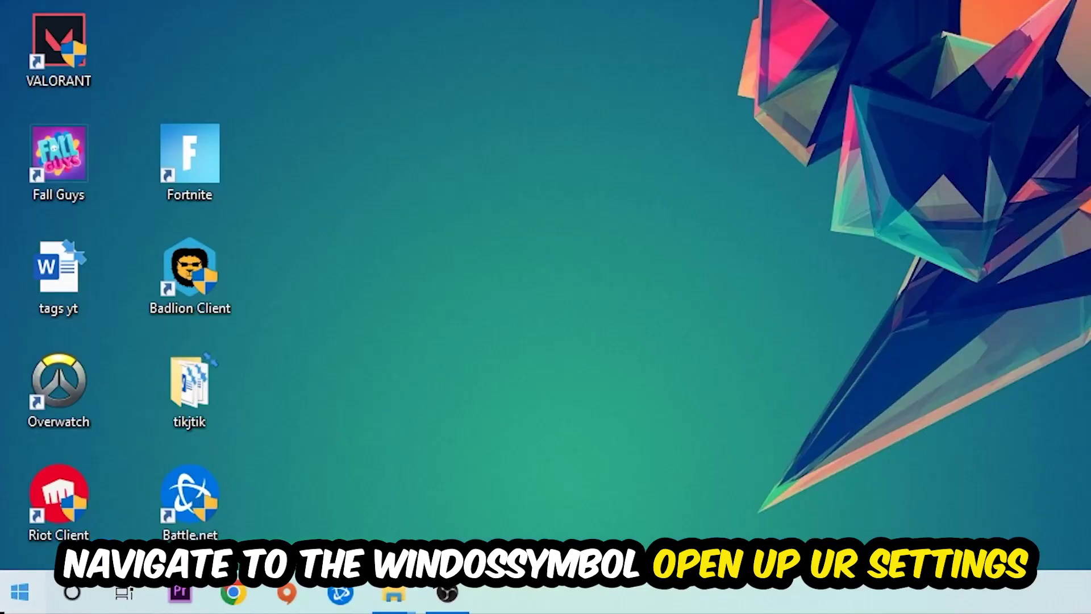
left_click(14, 602)
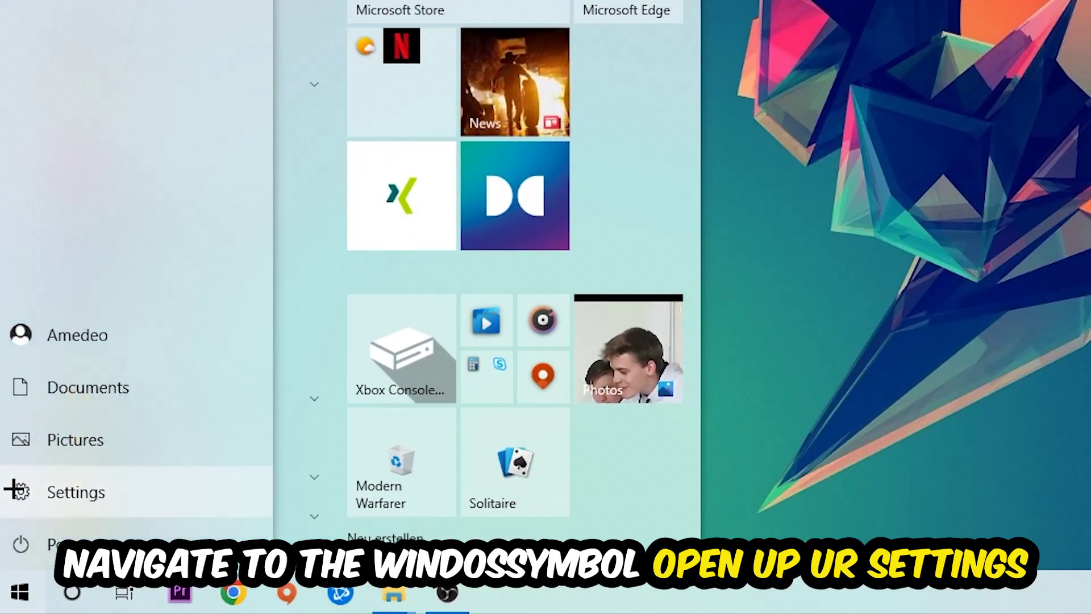
left_click(14, 489)
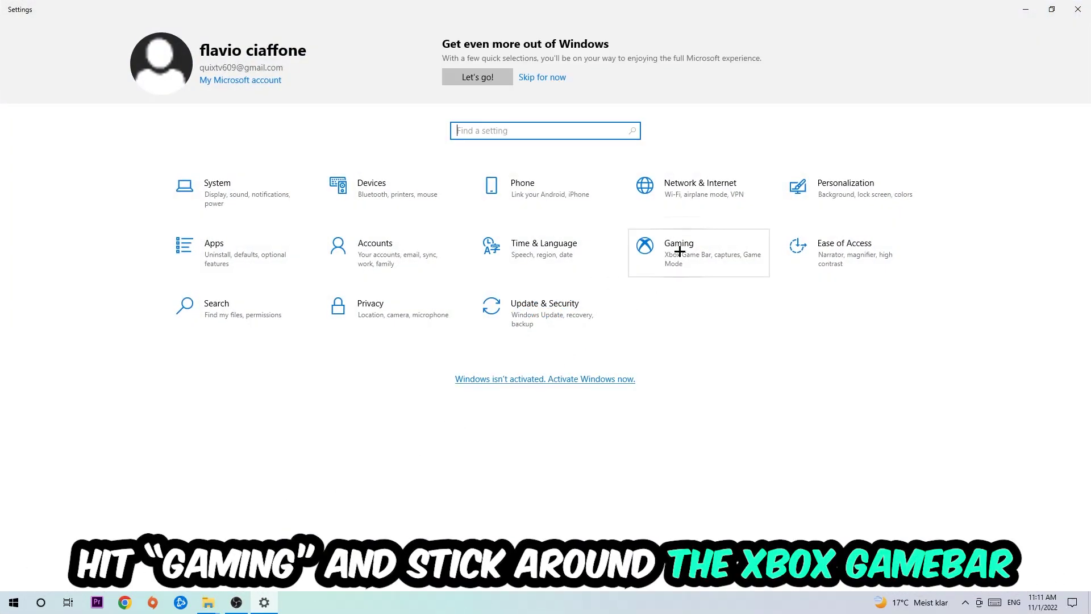
Check the Gaming and Game Mode settings, then confirm Windows Update shows the PC up to date
left_click(667, 250)
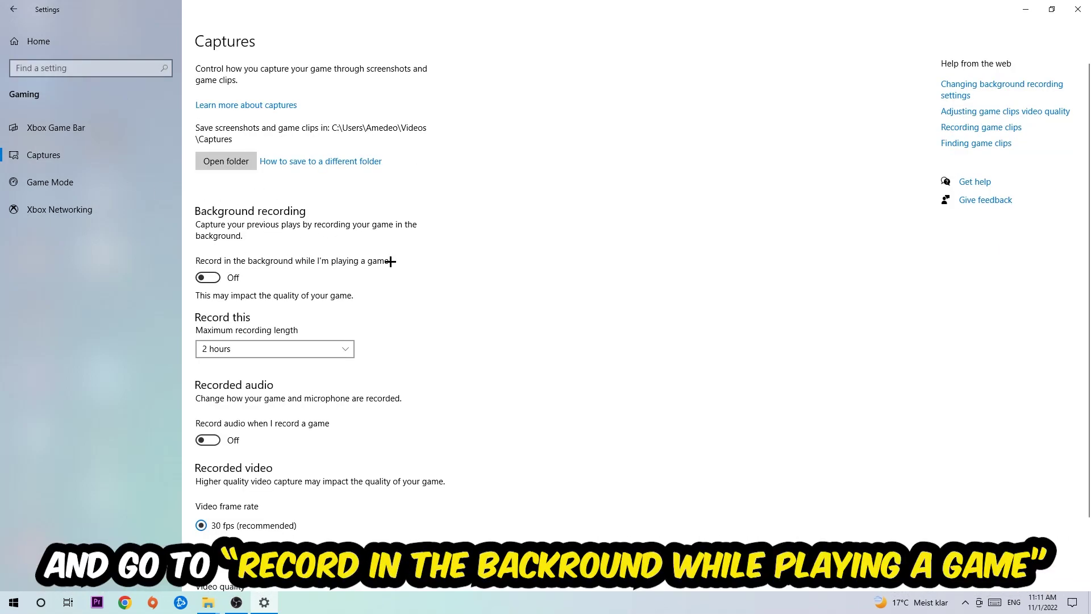
left_click(43, 183)
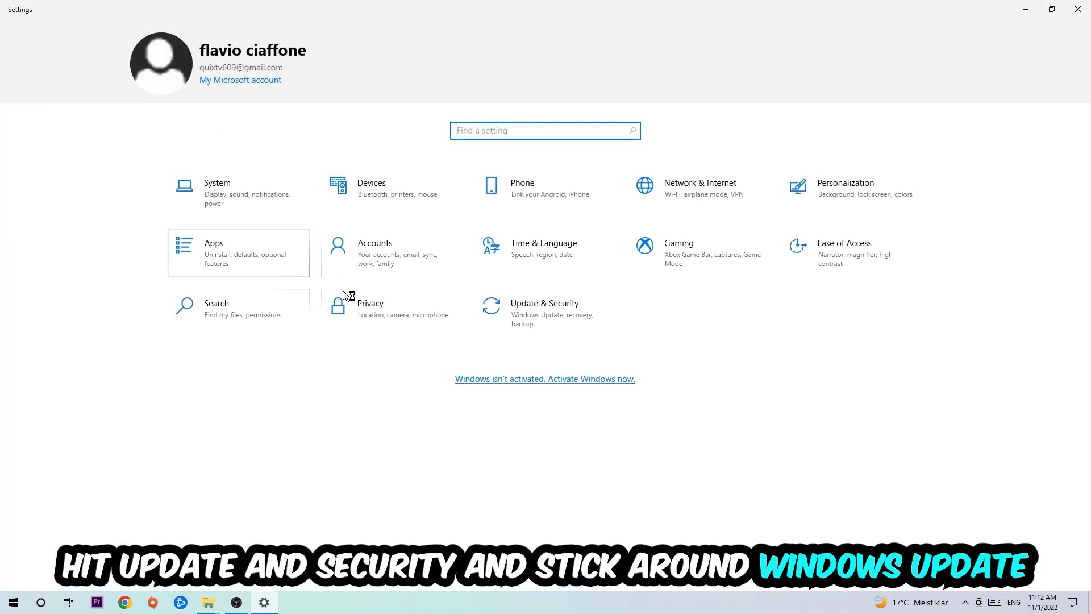
left_click(520, 317)
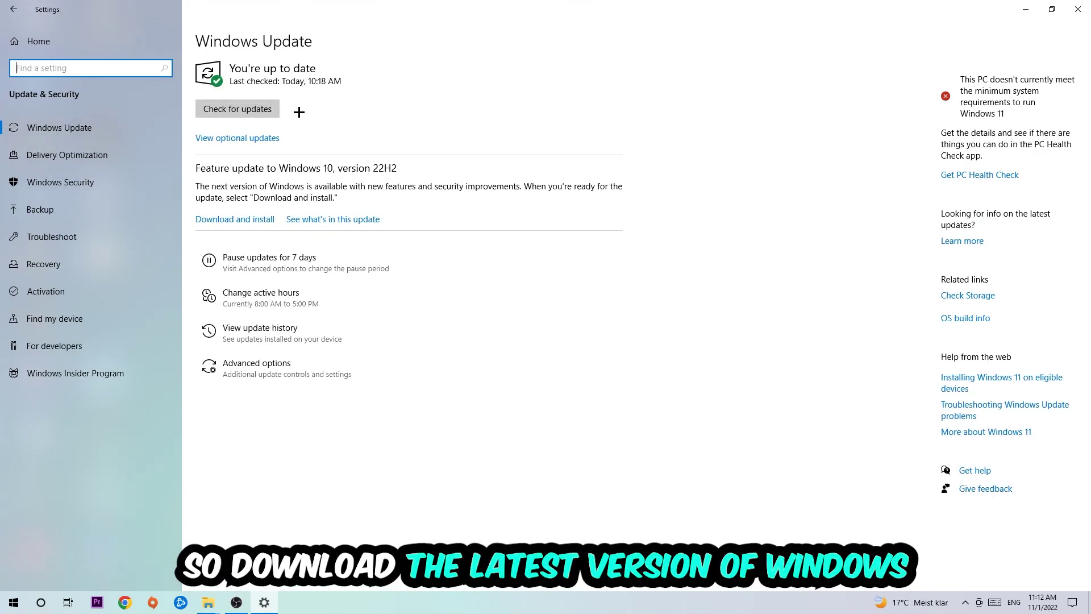
Close Settings and drag the 512.77 NVIDIA driver installer lower so its full name shows
left_click(1078, 9)
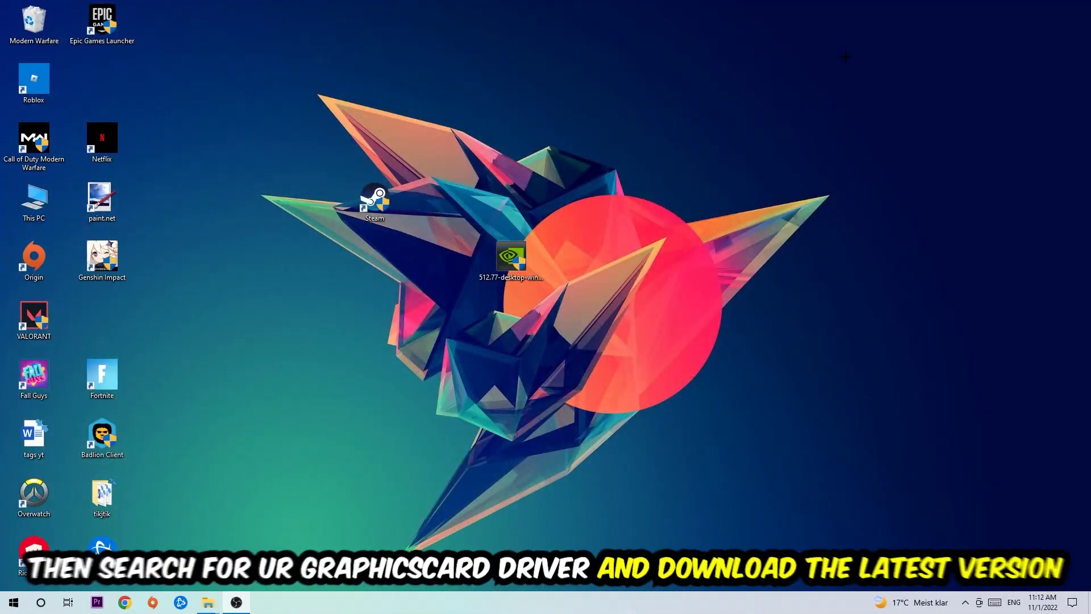
left_click_drag(512, 257, 512, 315)
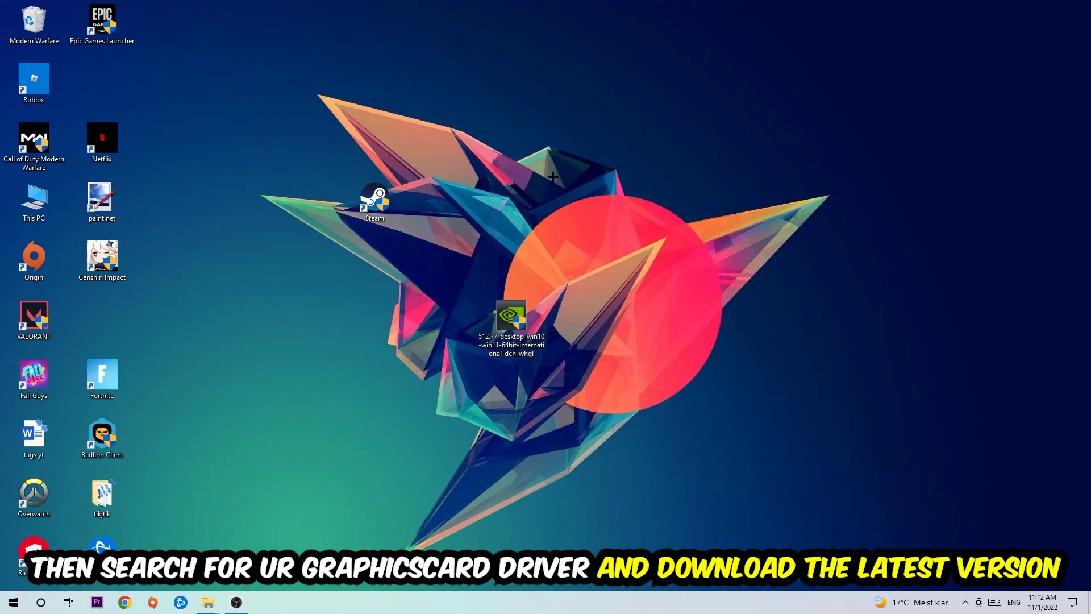